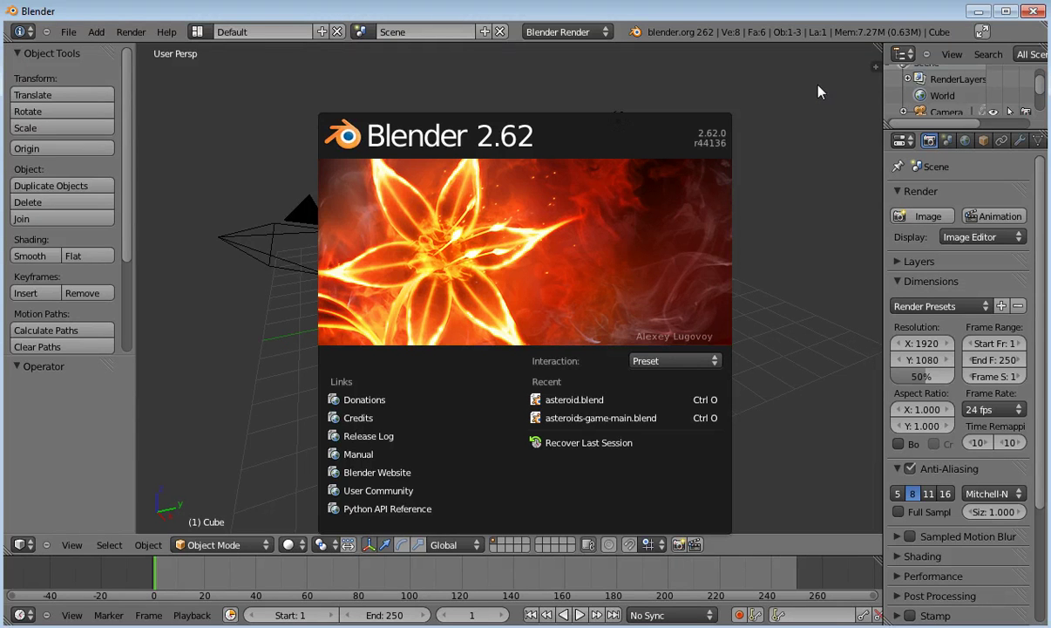
Step: Close the startup splash and zoom in on the default cube
left_click(818, 90)
scroll(468, 320, "up", 4)
scroll(471, 324, "up", 1)
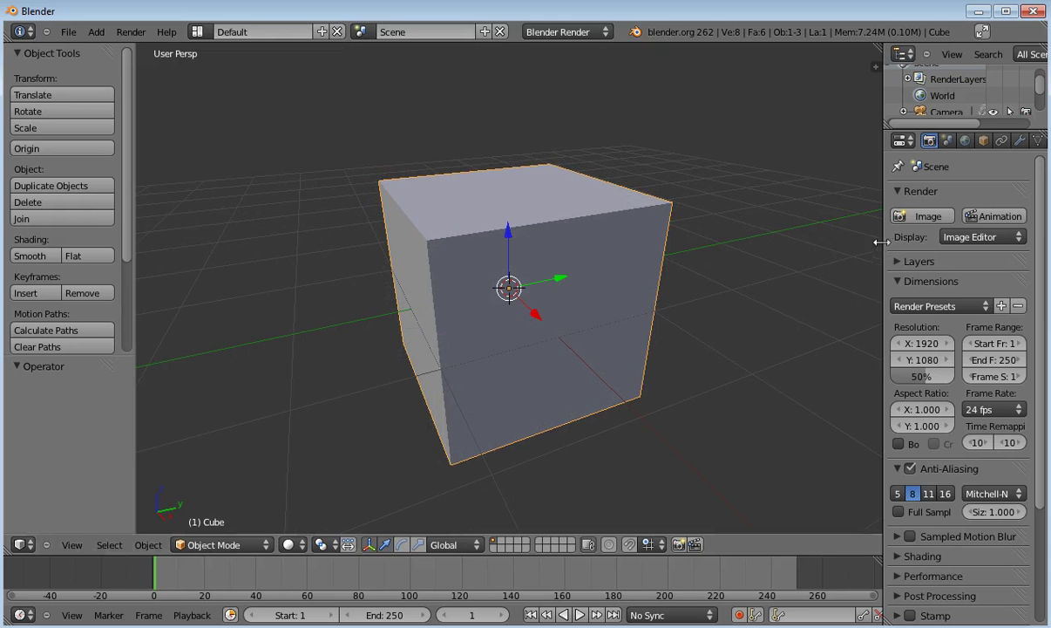
Step: Add a new Image or Movie texture in an empty slot of the cube's material
left_click_drag(885, 250, 745, 249)
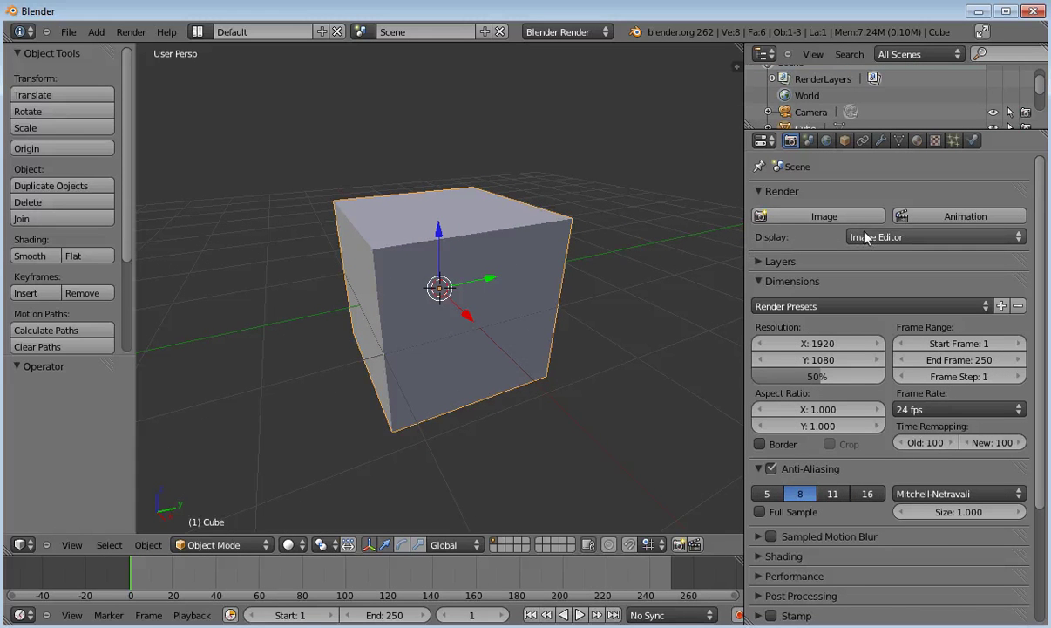
left_click(916, 143)
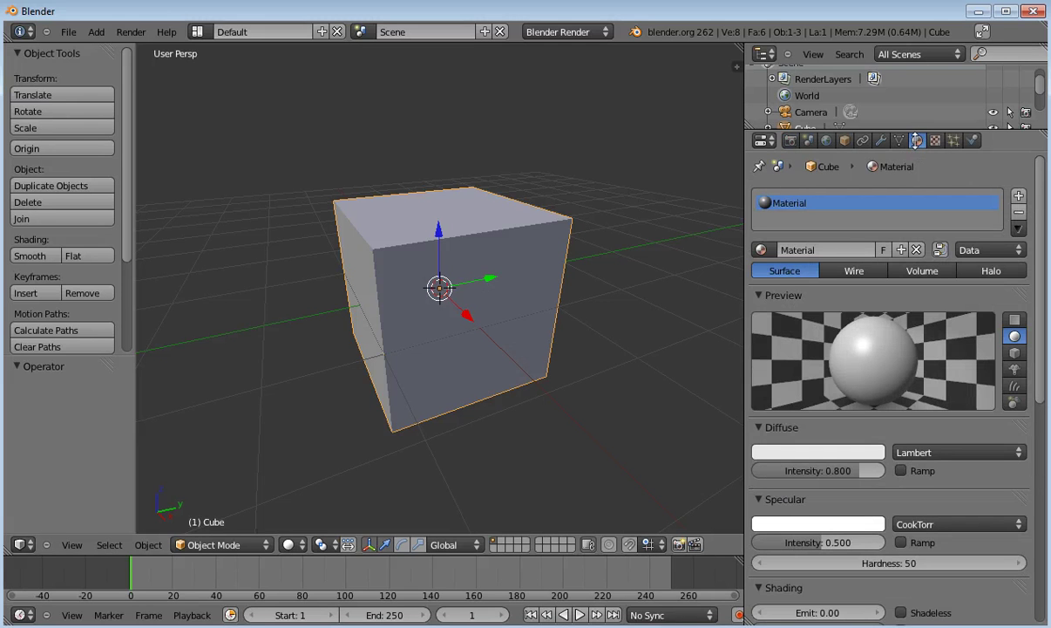
left_click(935, 141)
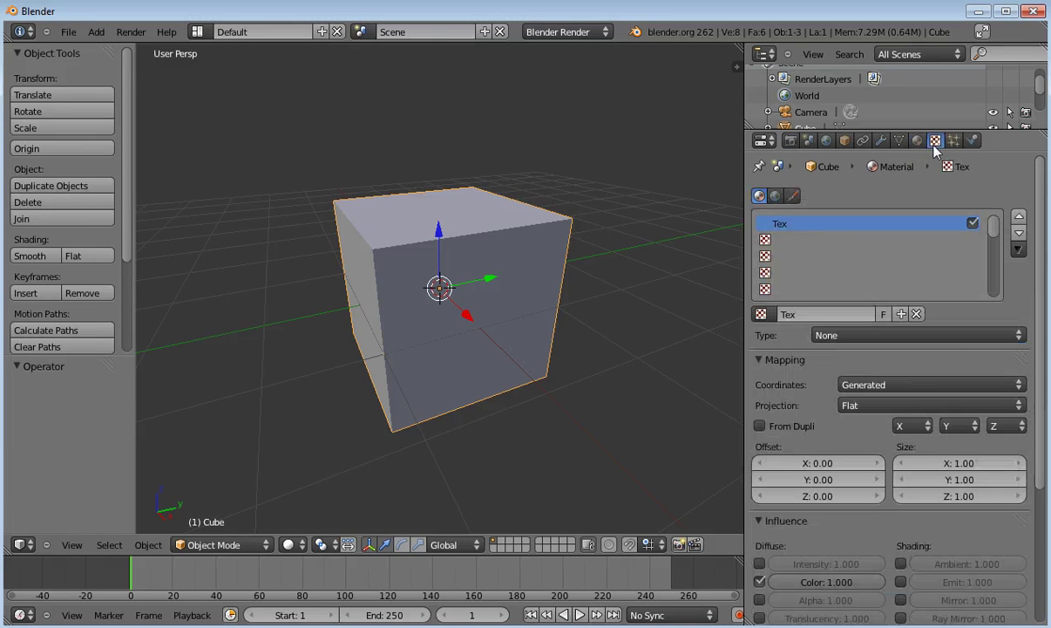
left_click(822, 241)
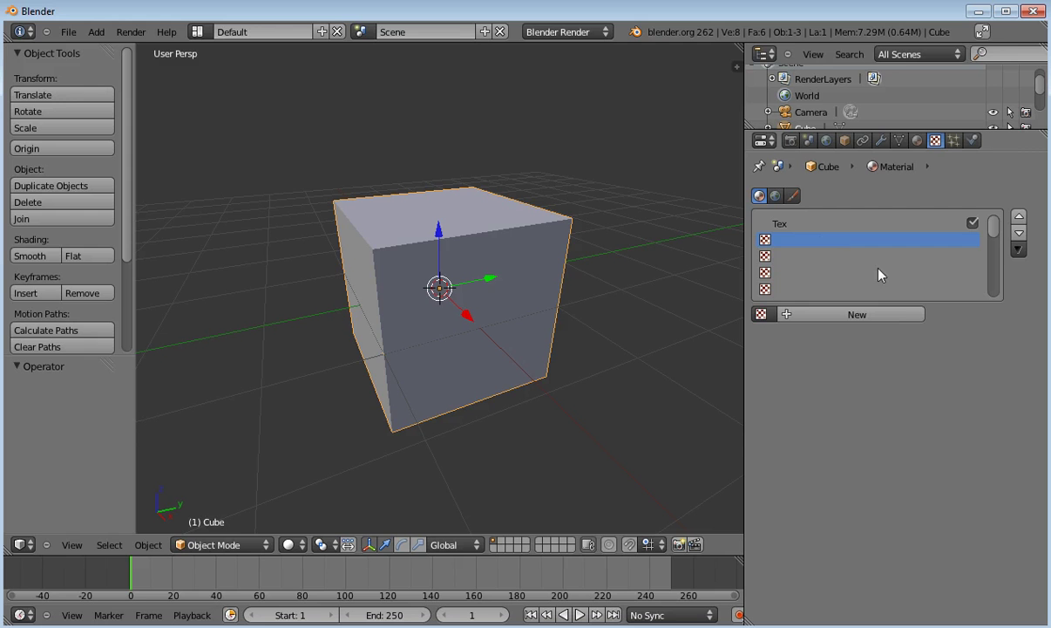
left_click(907, 314)
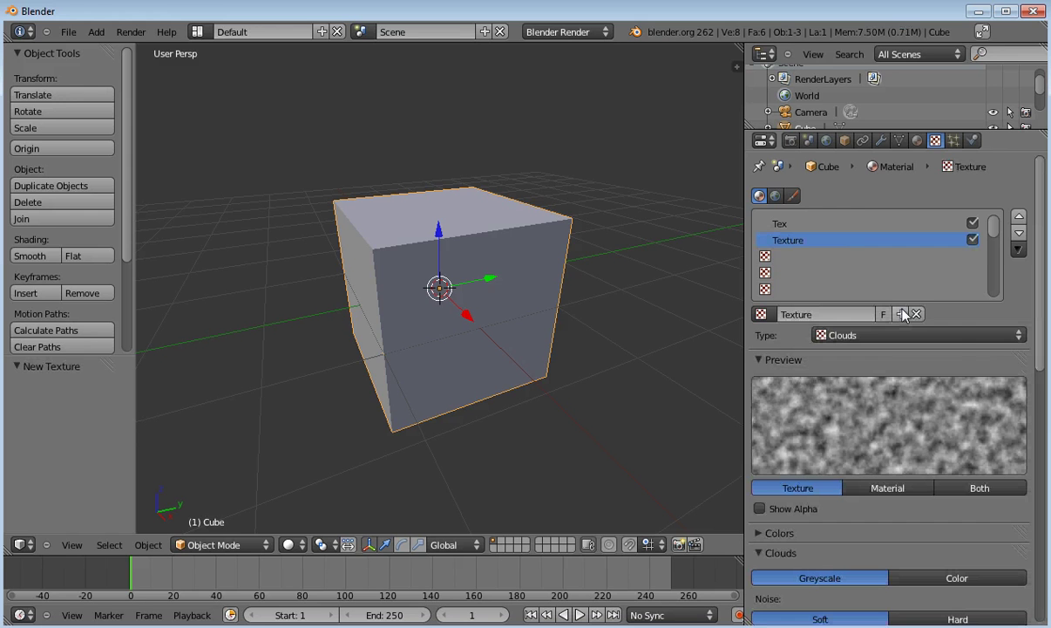
left_click(955, 334)
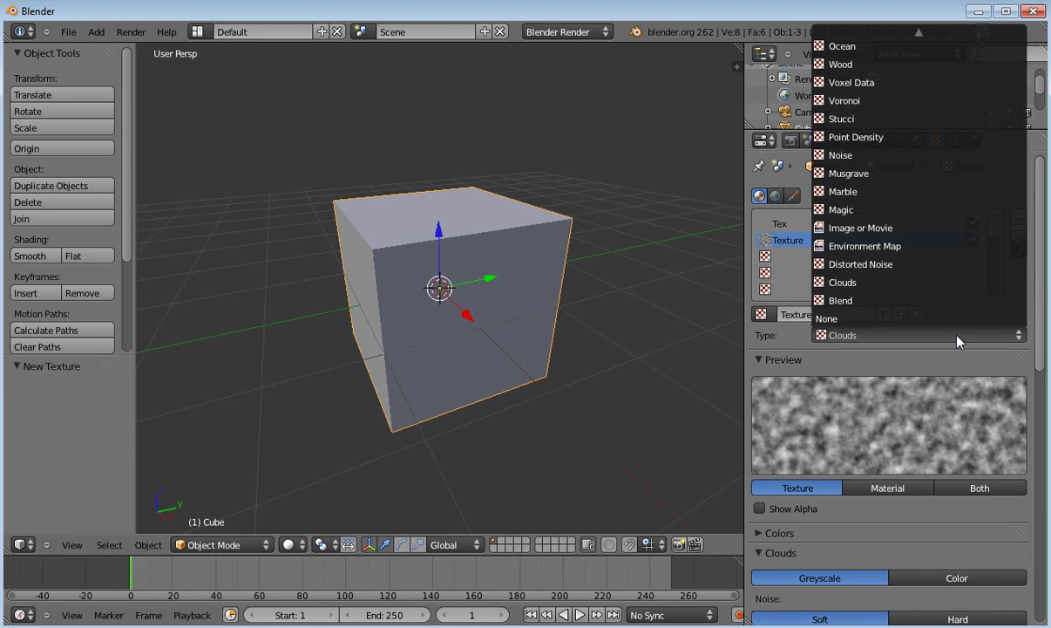
left_click(926, 229)
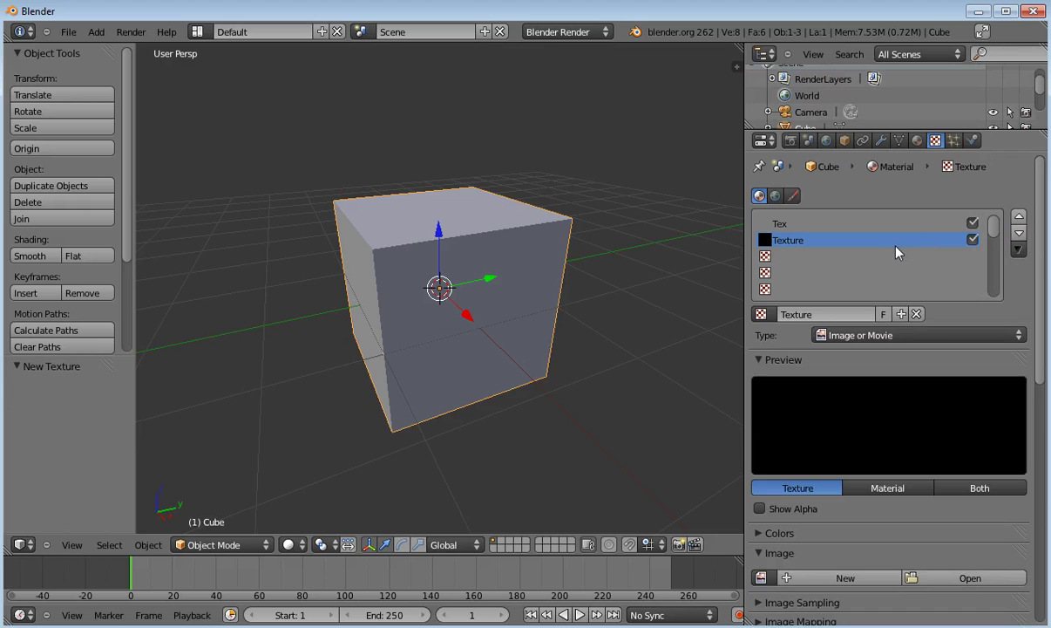
left_click_drag(1039, 272, 1040, 346)
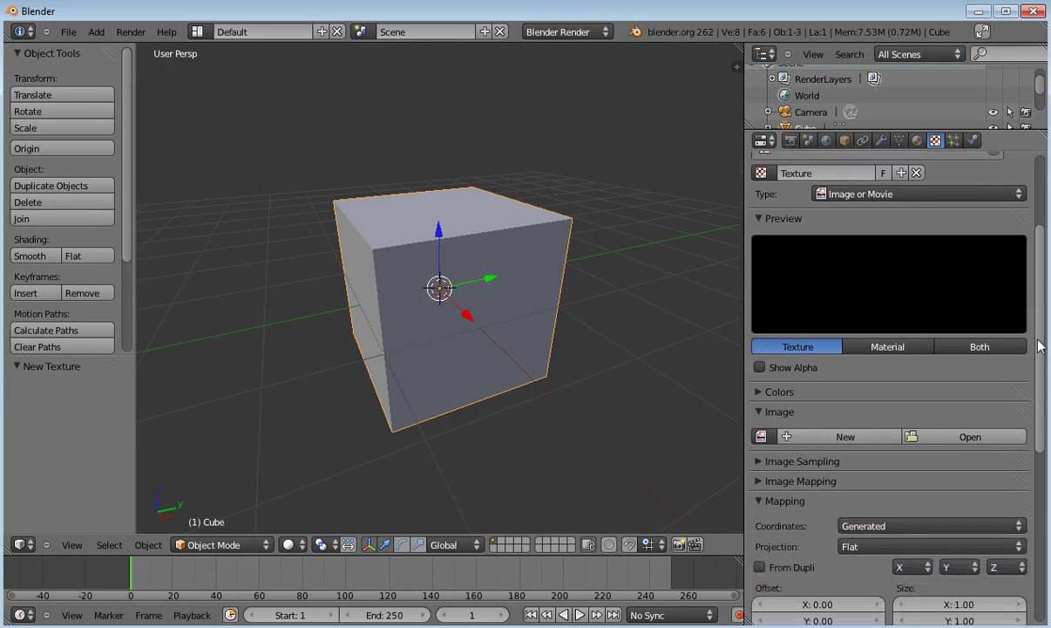
Step: Load SpaceportHexagons.png from the Desktop and preview the material on a cube shape
left_click(966, 436)
left_click(49, 298)
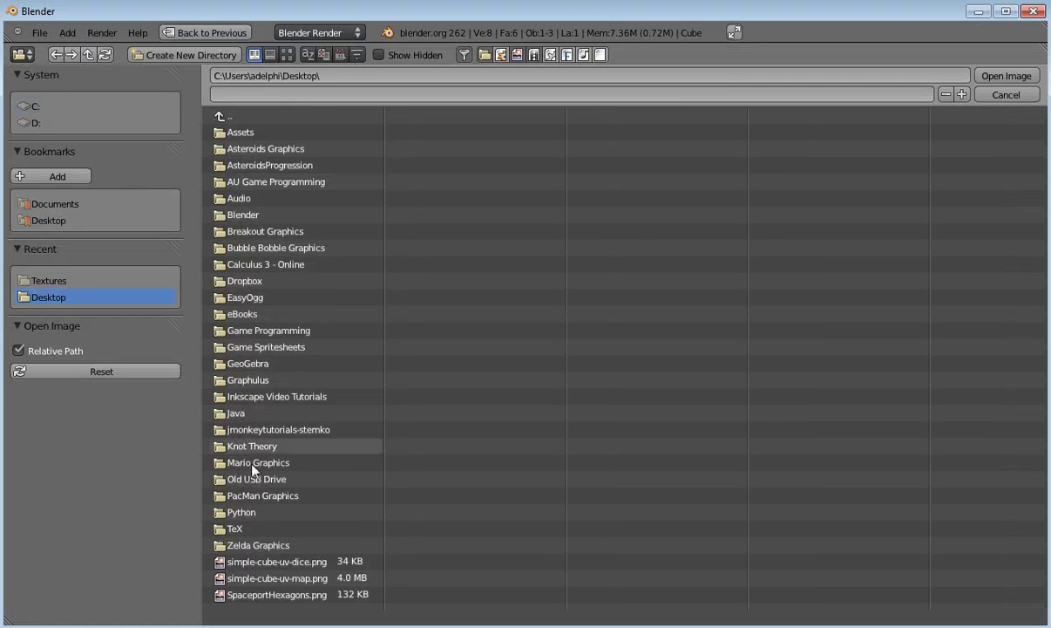
left_click(295, 595)
double_click(294, 596)
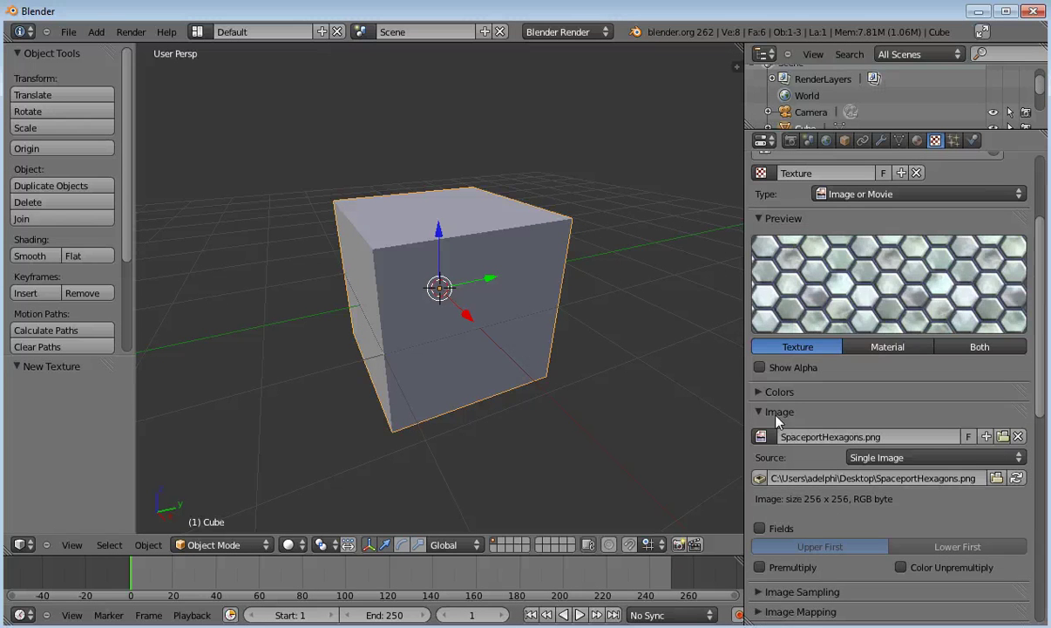
left_click(898, 347)
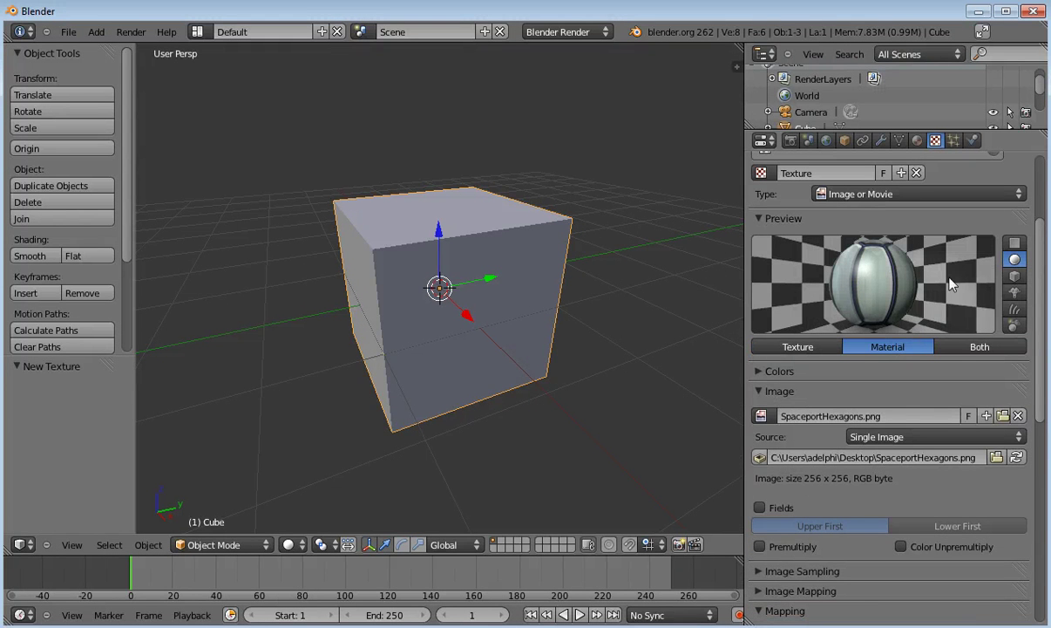
left_click(1015, 275)
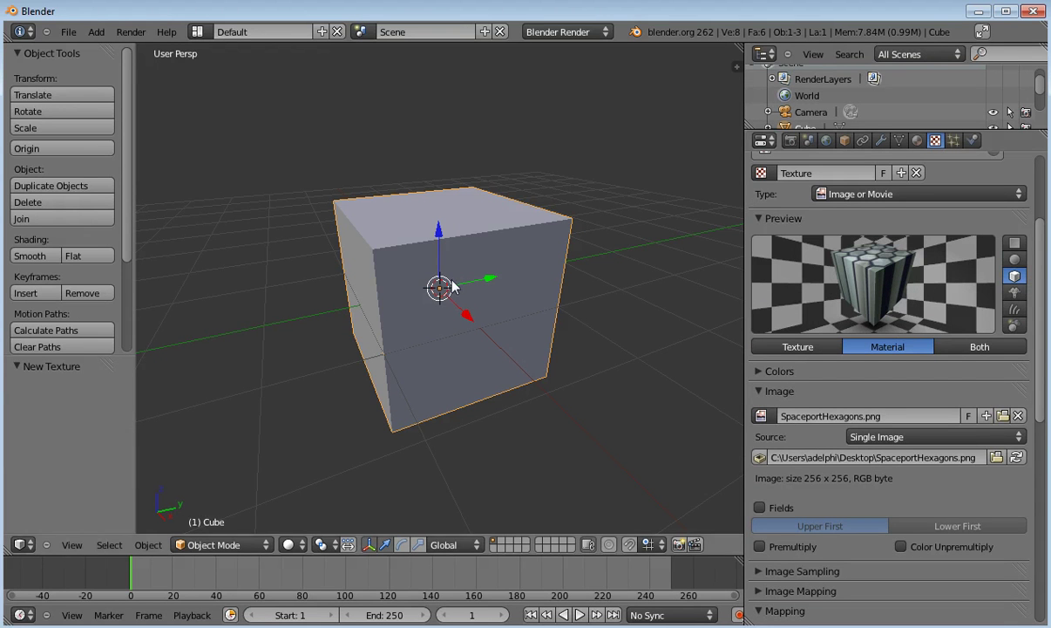
left_click(126, 33)
left_click(139, 48)
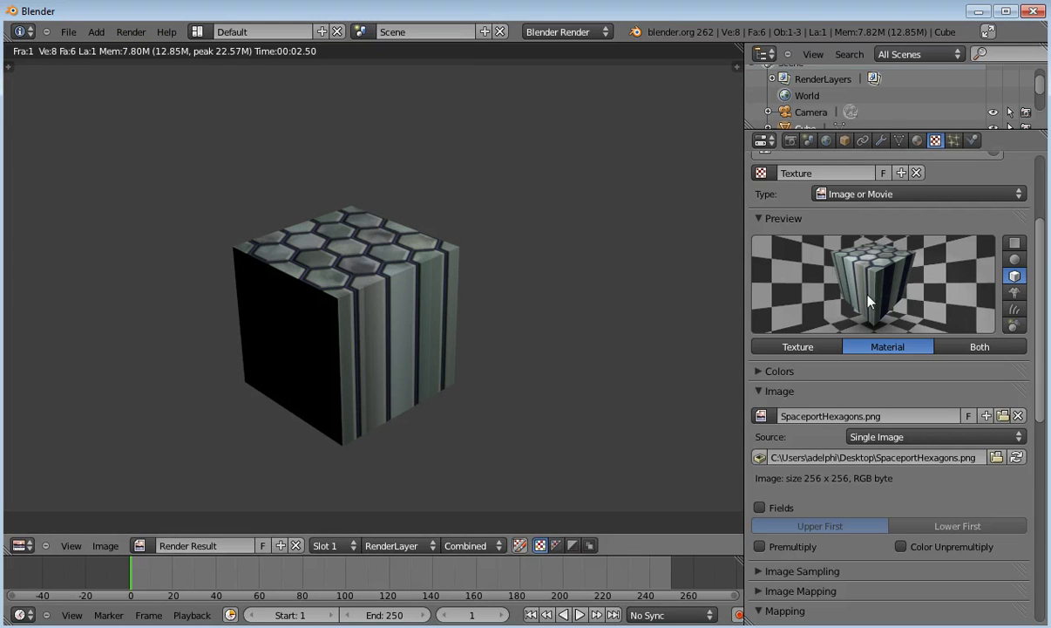
key("Escape")
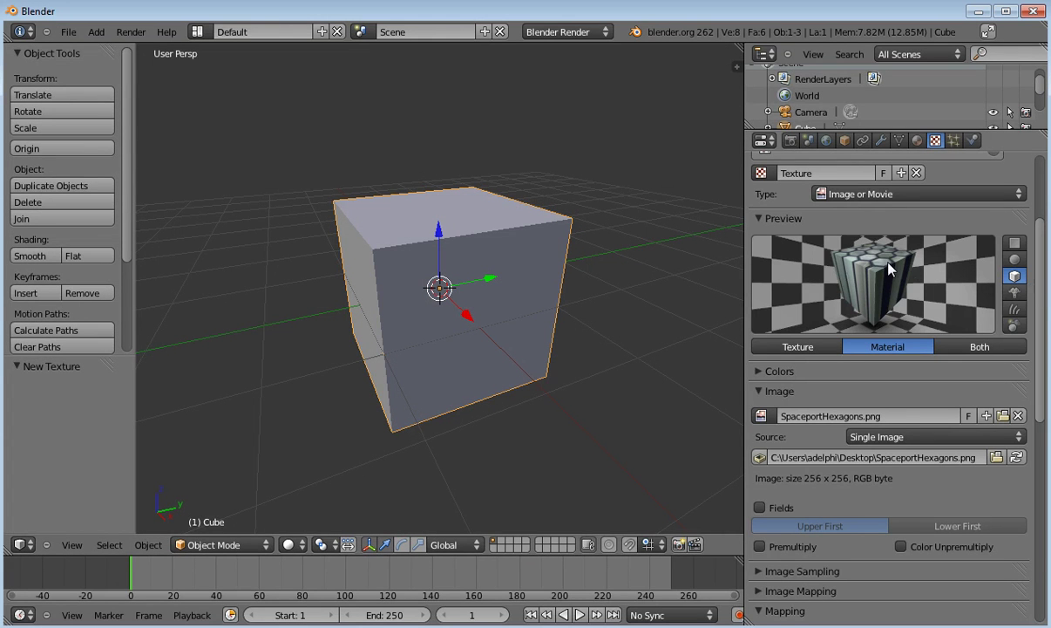
Step: Set the hexagon texture's mapping coordinates to UV
left_click_drag(1039, 283, 1039, 361)
scroll(1039, 361, "down", 1)
scroll(1039, 362, "down", 2)
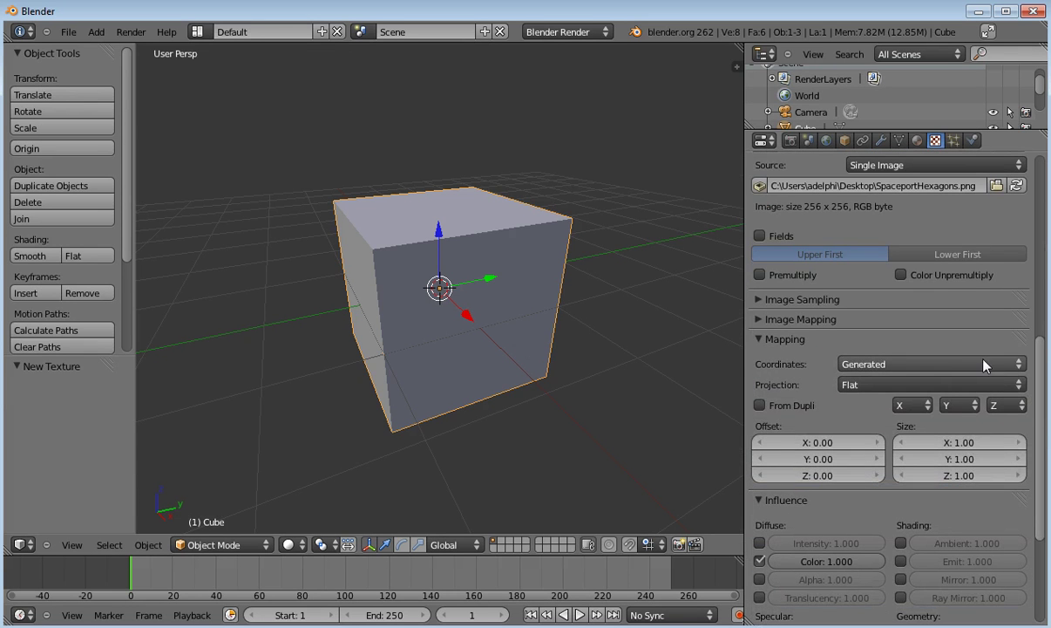
left_click(913, 365)
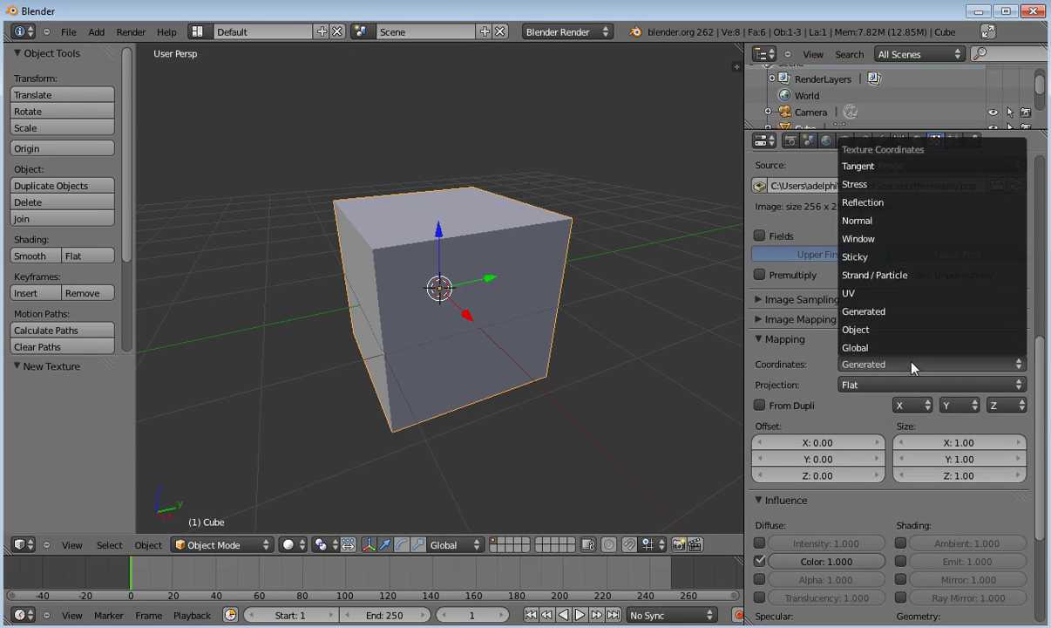
left_click(906, 298)
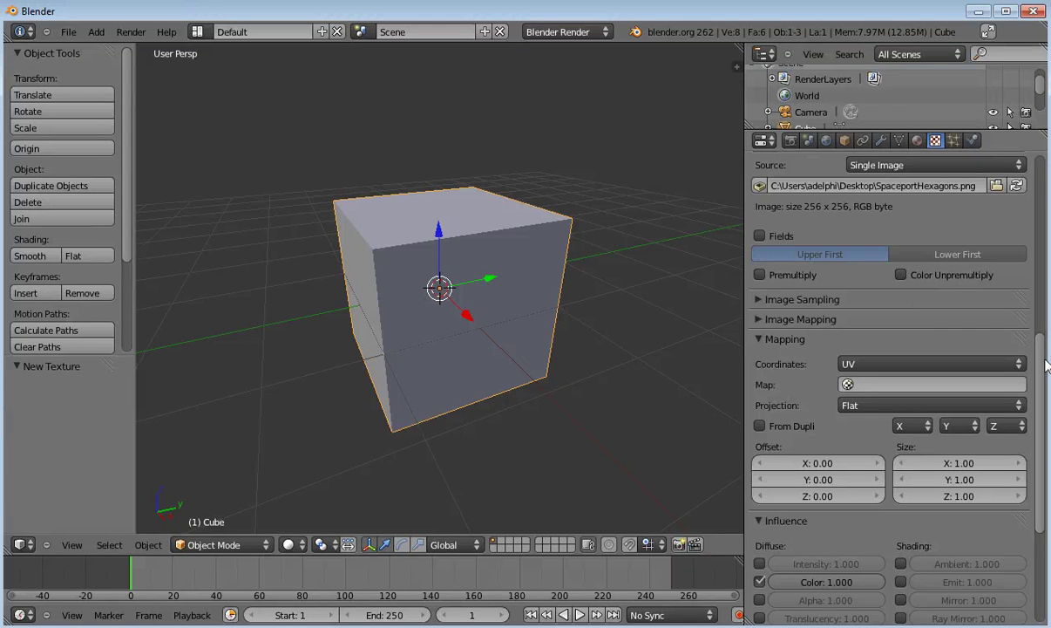
scroll(1046, 366, "up", 8)
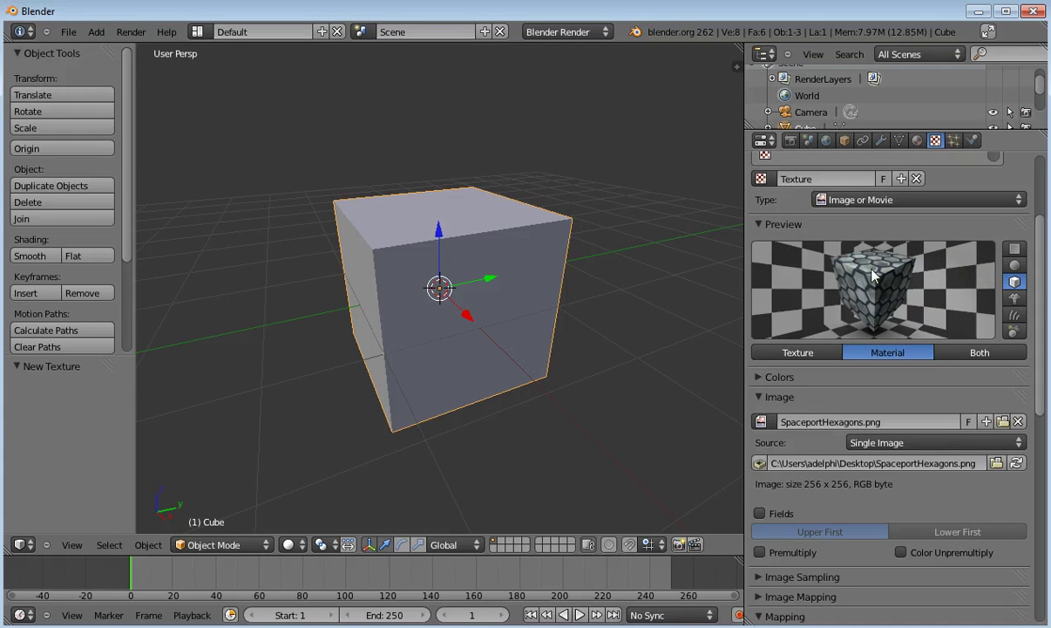
left_click(128, 32)
left_click(122, 49)
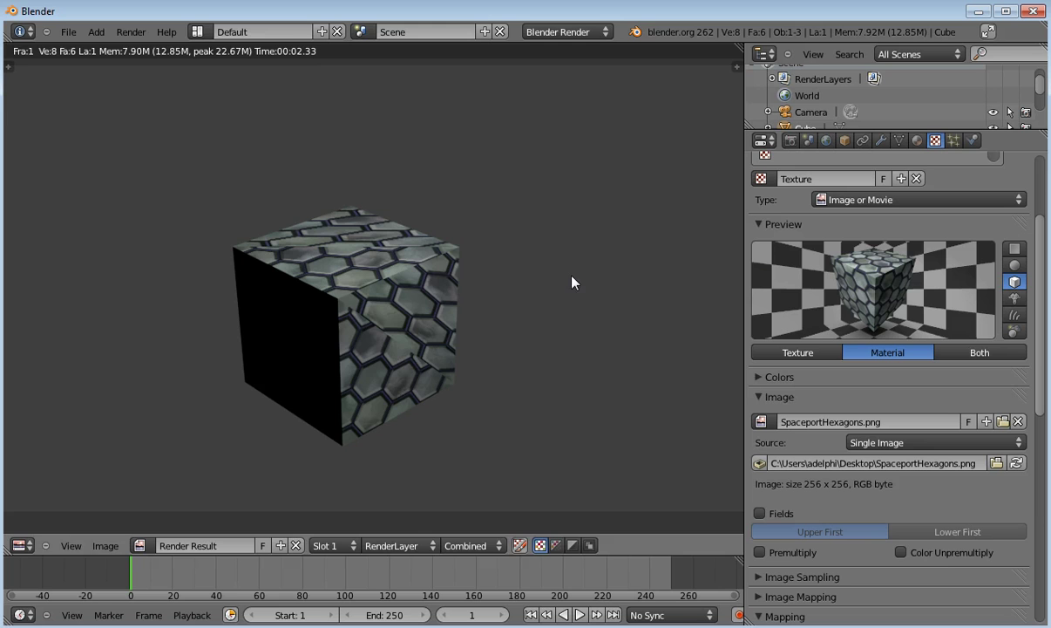
key("Escape")
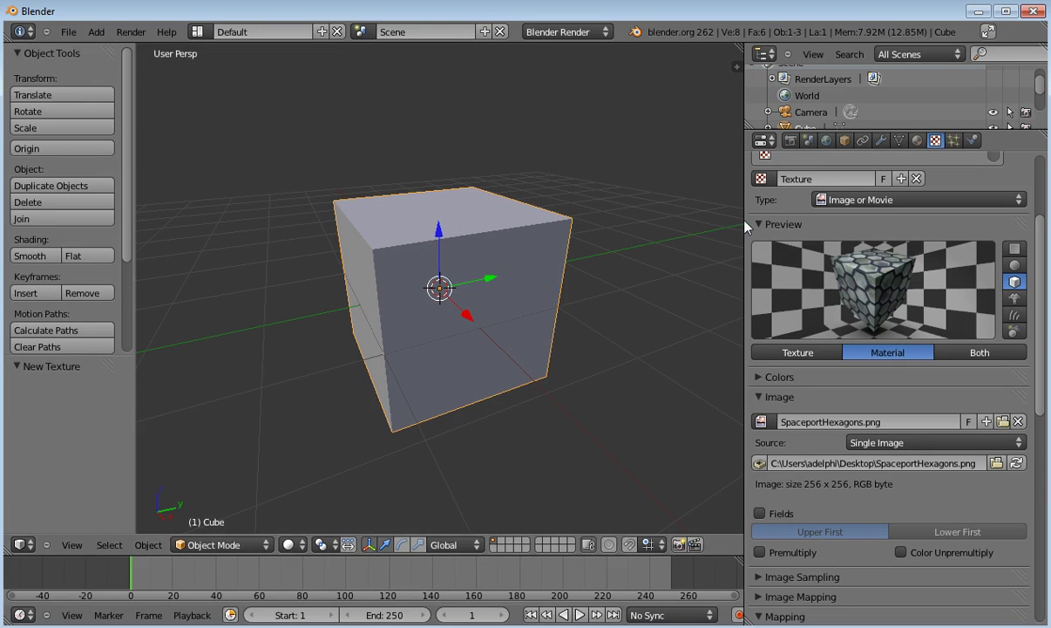
Step: Change the sidebar Display panel's material shading from Multitexture to GLSL, then hide the sidebar
key("n")
scroll(663, 174, "up", 6)
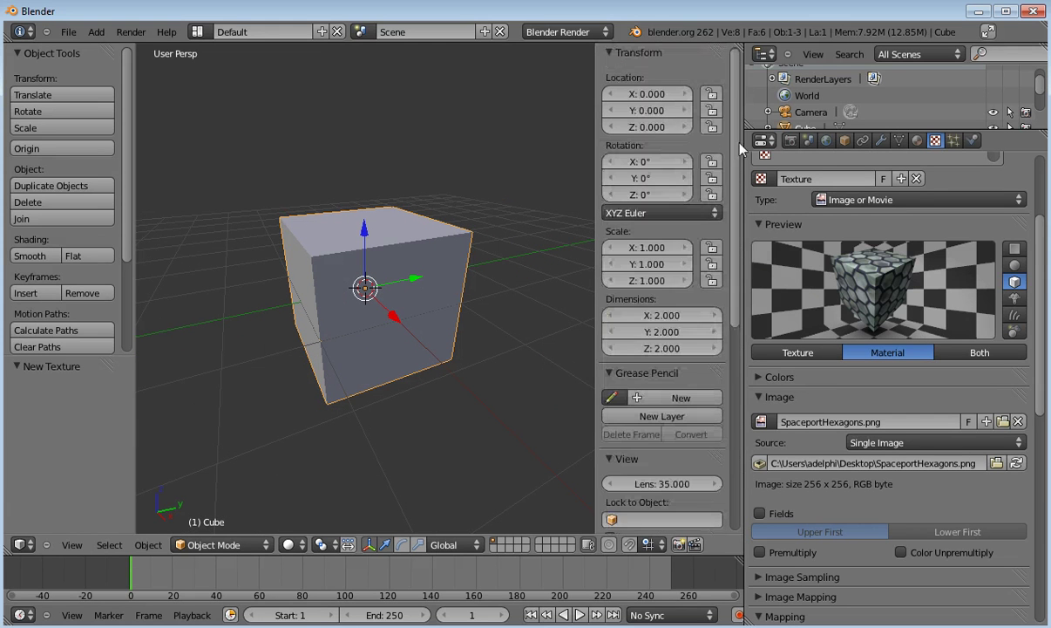
left_click(611, 54)
left_click(611, 73)
left_click(610, 93)
left_click(611, 113)
left_click(611, 133)
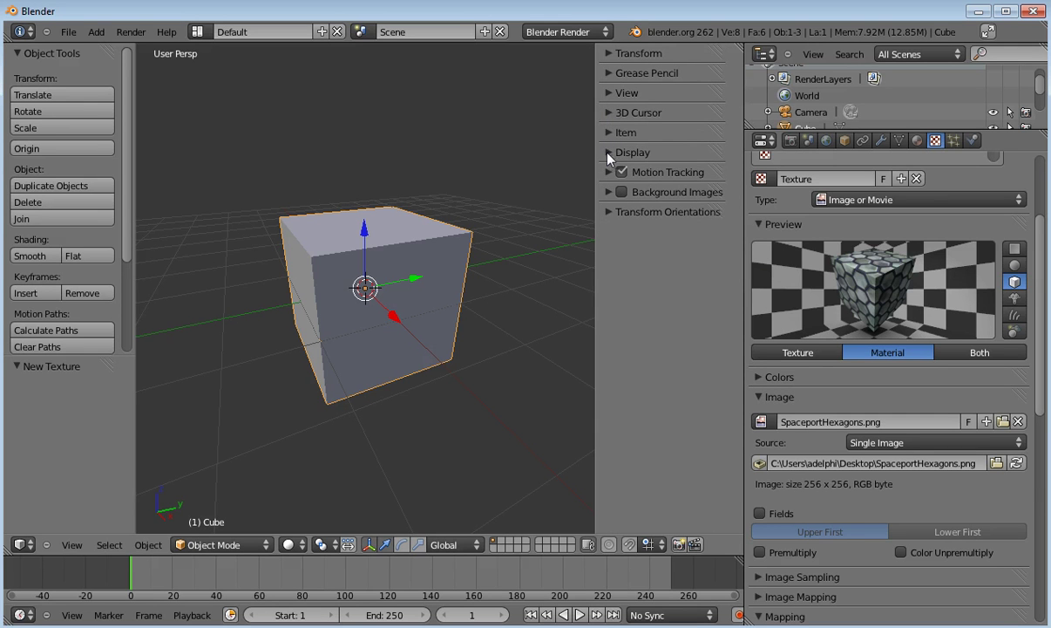
left_click(608, 152)
left_click(683, 364)
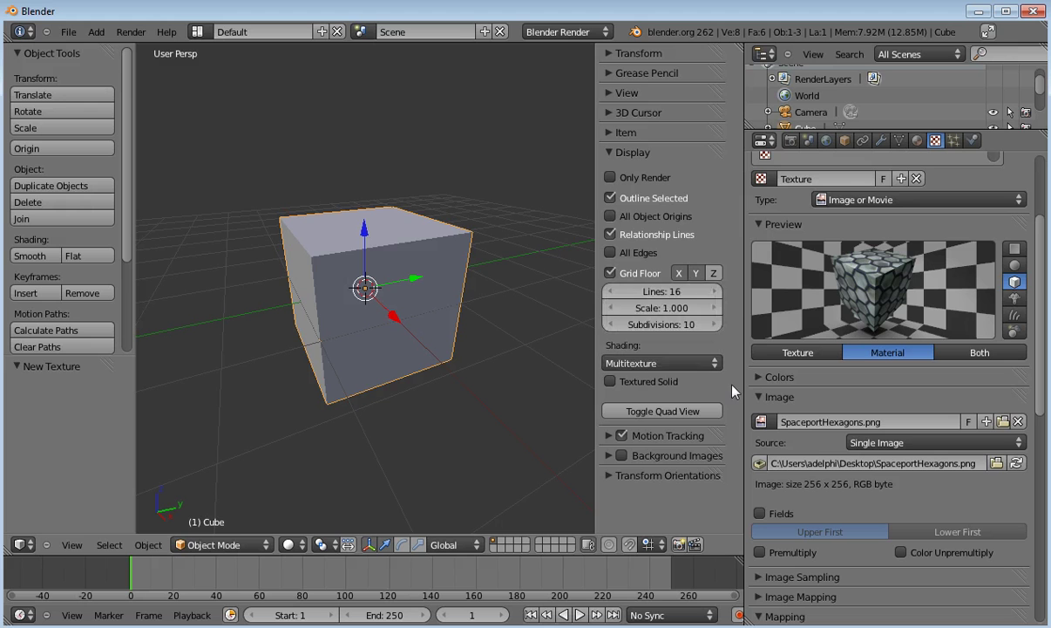
left_click(715, 363)
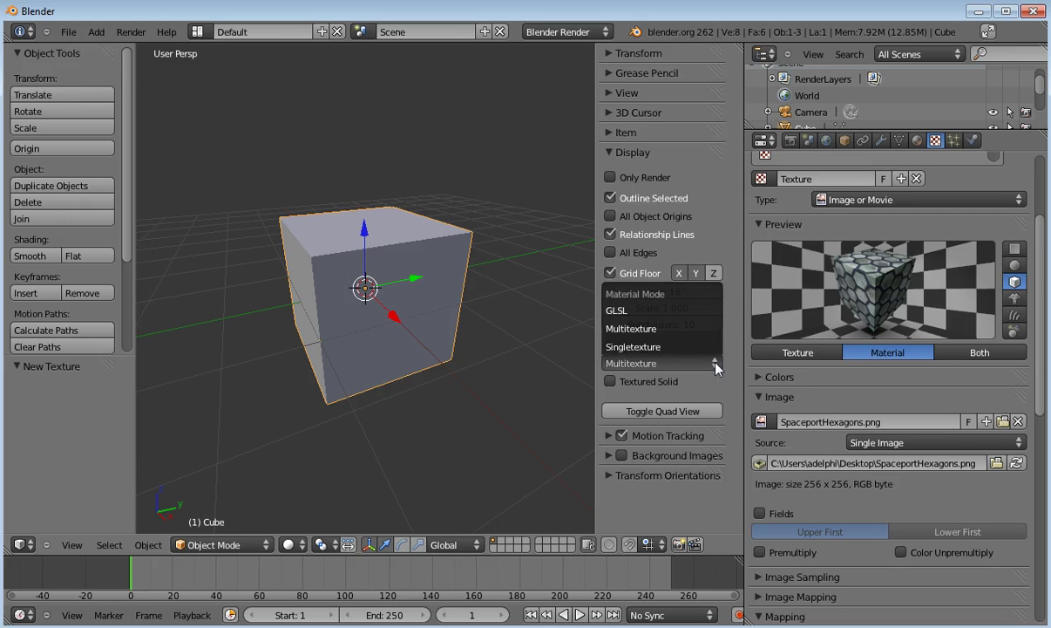
left_click(698, 314)
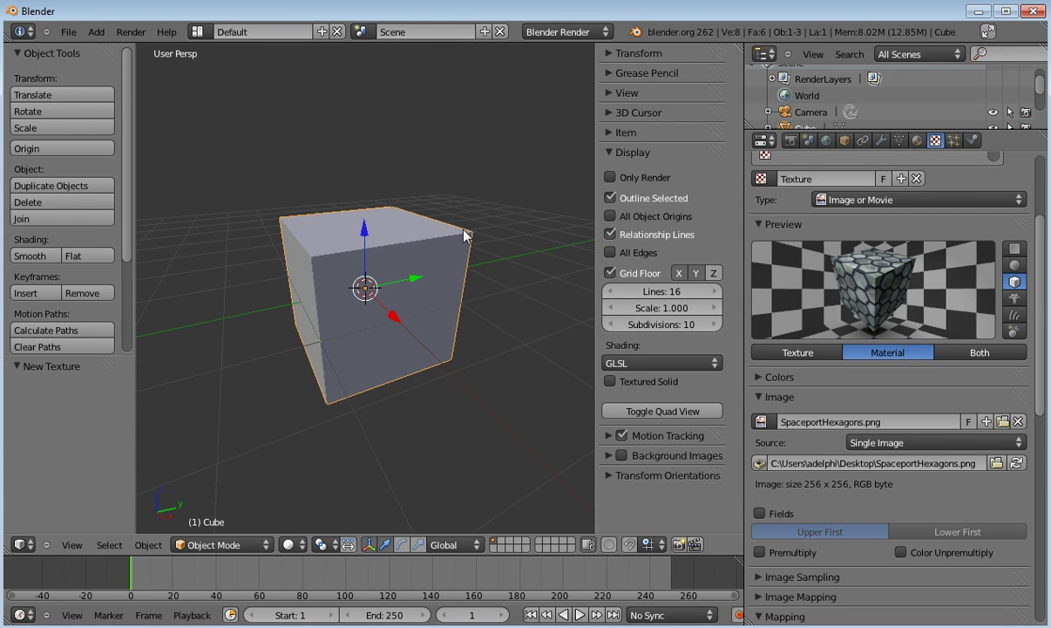
key("n")
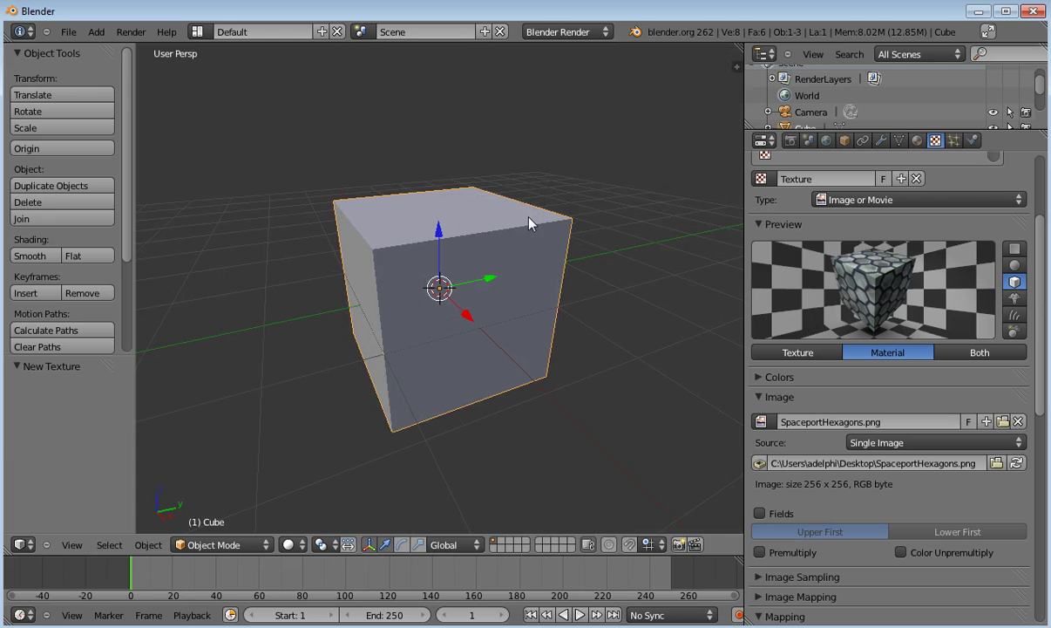
Step: Set the 3D viewport shading method to Texture
left_click(302, 546)
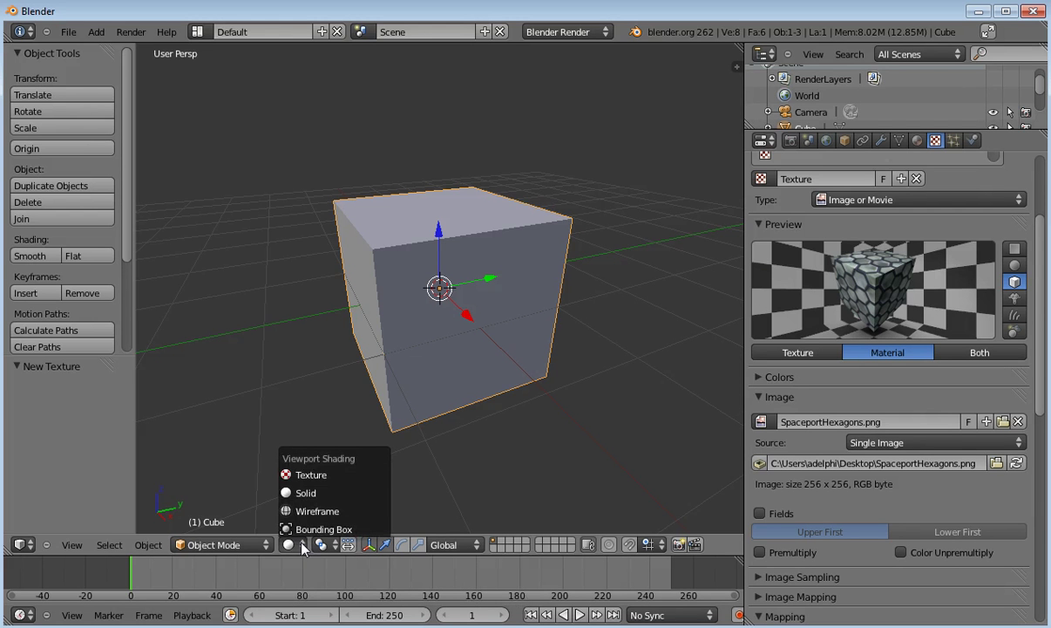
left_click(360, 476)
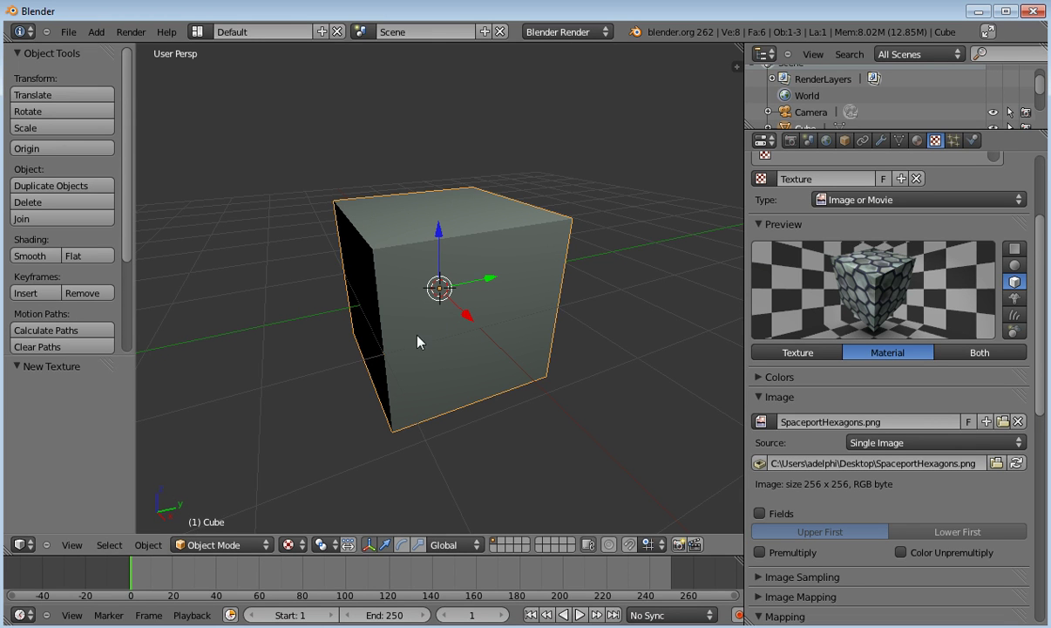
Step: In Edit Mode, apply UV Unwrap > Reset to the cube, then return to Object Mode
left_click(235, 546)
left_click(237, 510)
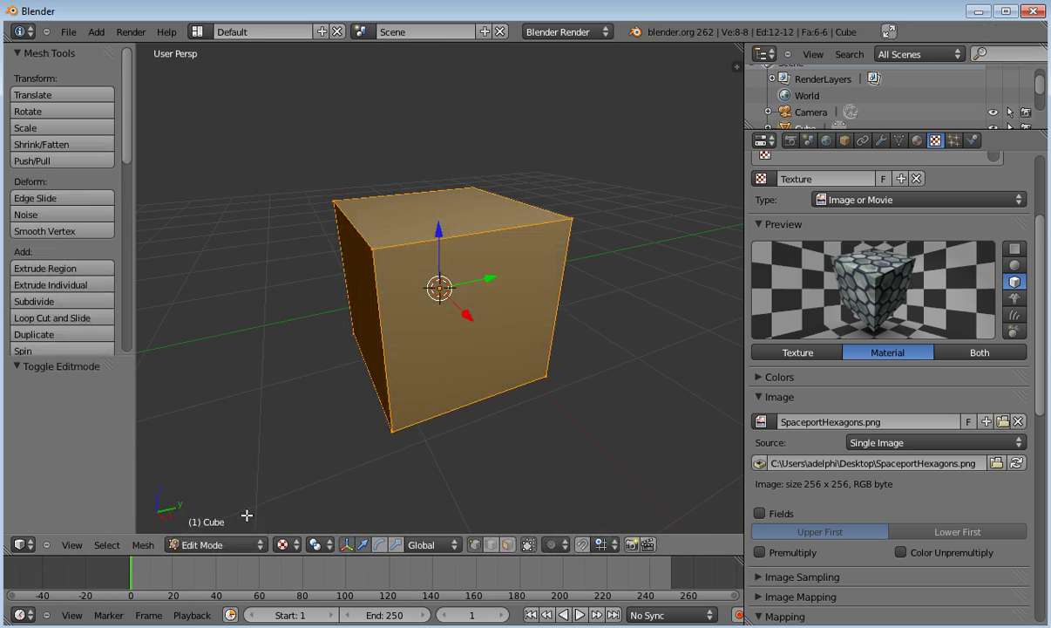
left_click(144, 545)
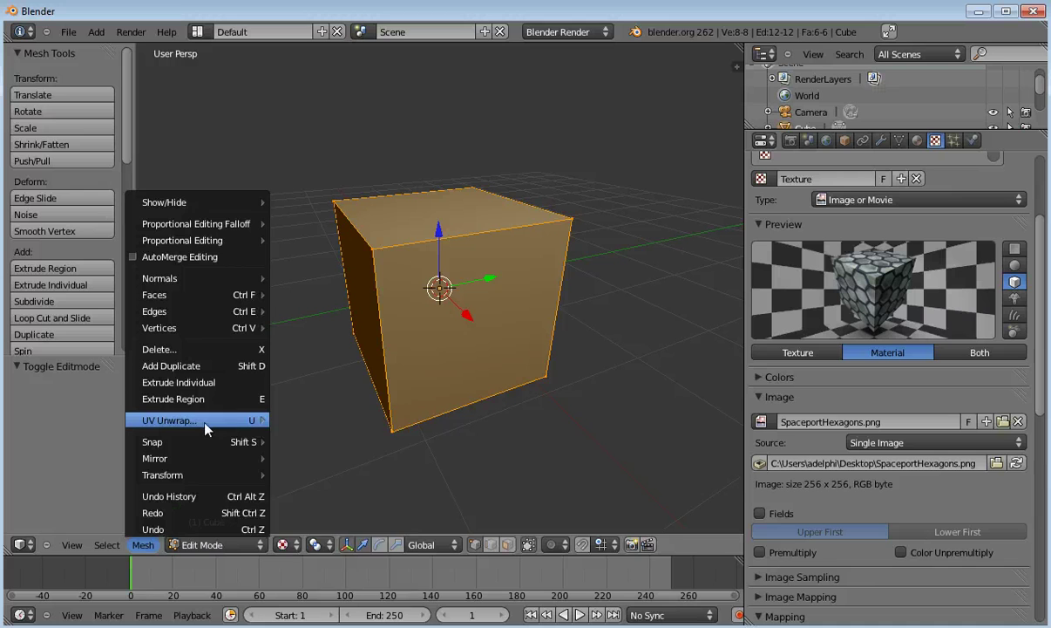
mouse_move(170, 420)
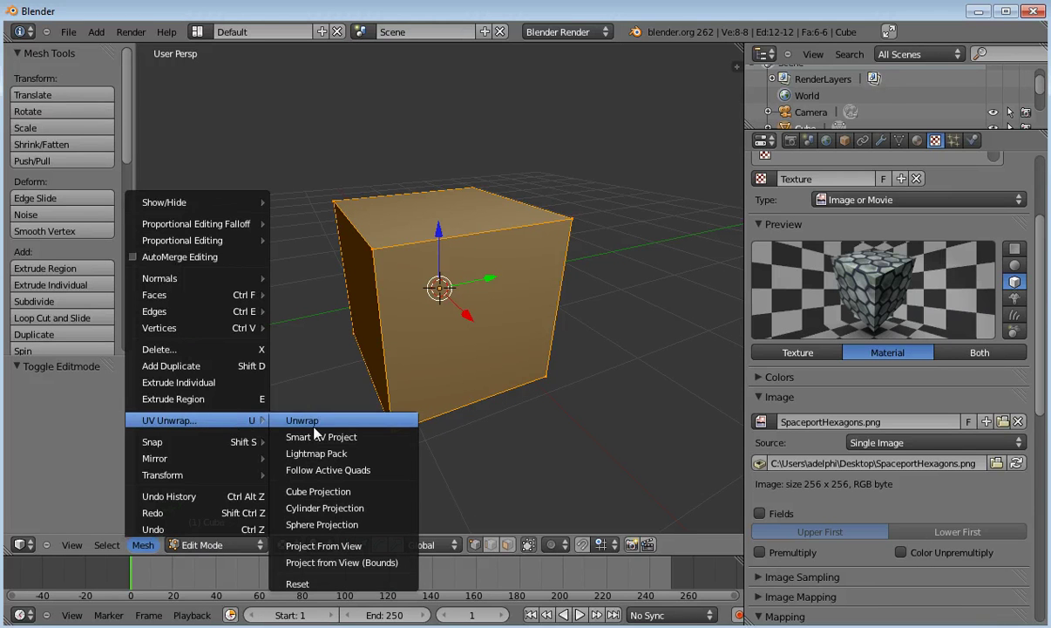
left_click(325, 590)
left_click(641, 280)
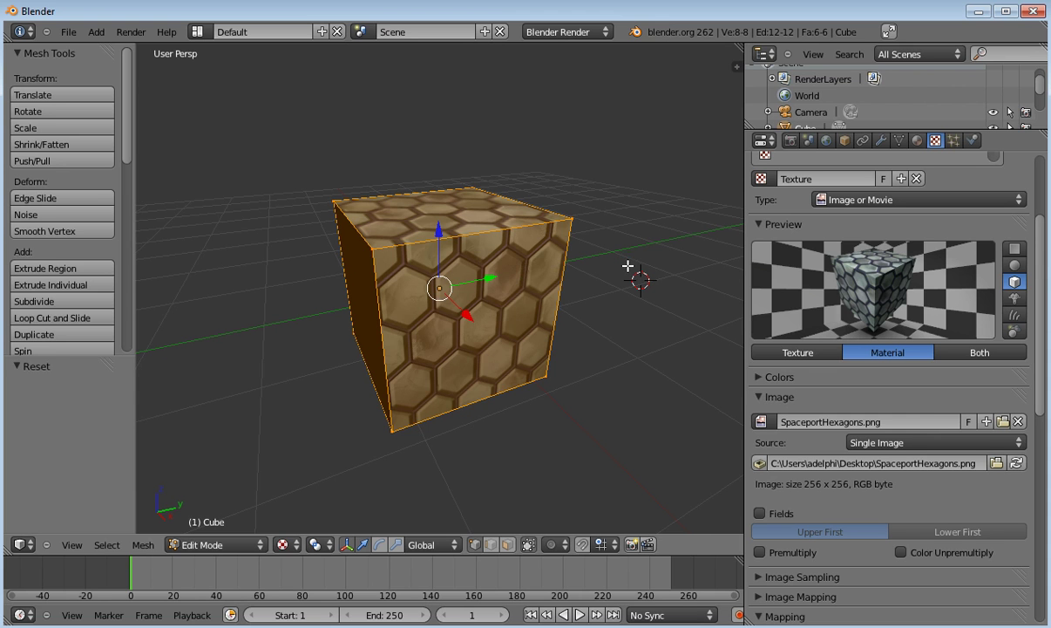
key("Tab")
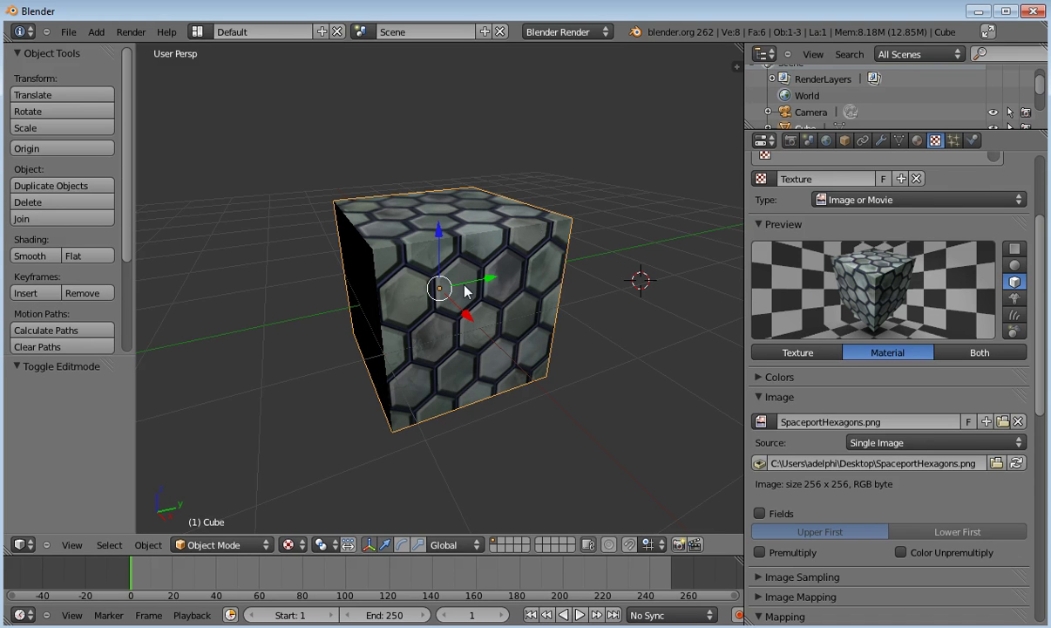
Step: Switch the render engine to Blender Game and start the game engine
mouse_move(396, 326)
middle_mouse_down()
mouse_move(332, 301)
mouse_move(295, 318)
mouse_move(281, 243)
mouse_move(364, 222)
mouse_move(567, 376)
mouse_move(603, 345)
mouse_move(475, 378)
mouse_move(340, 352)
mouse_move(419, 332)
middle_mouse_up()
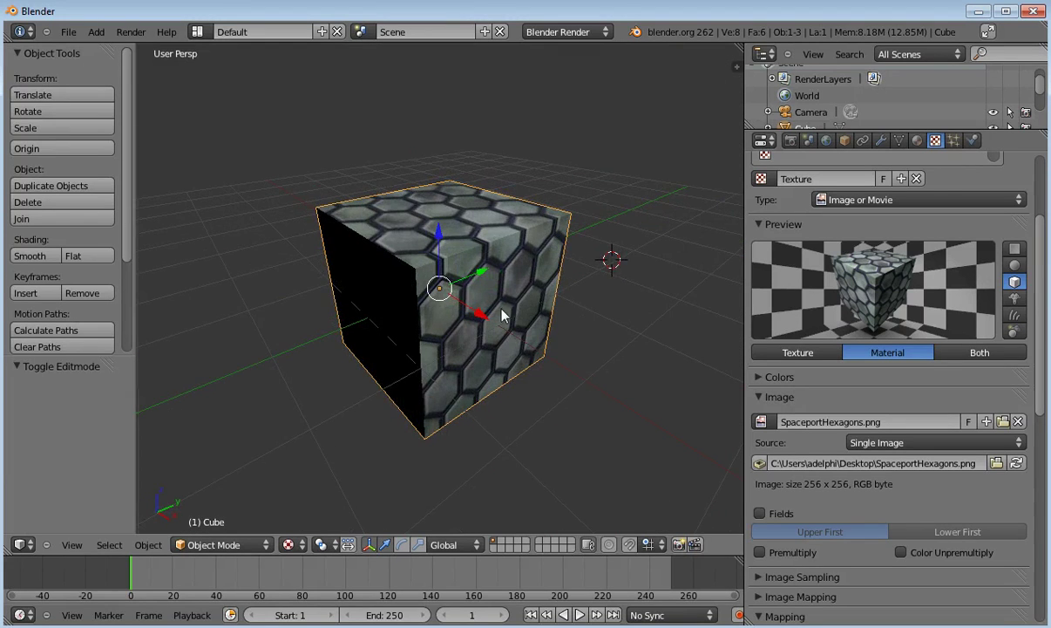
mouse_move(477, 296)
middle_mouse_down()
mouse_move(368, 336)
mouse_move(346, 320)
middle_mouse_up()
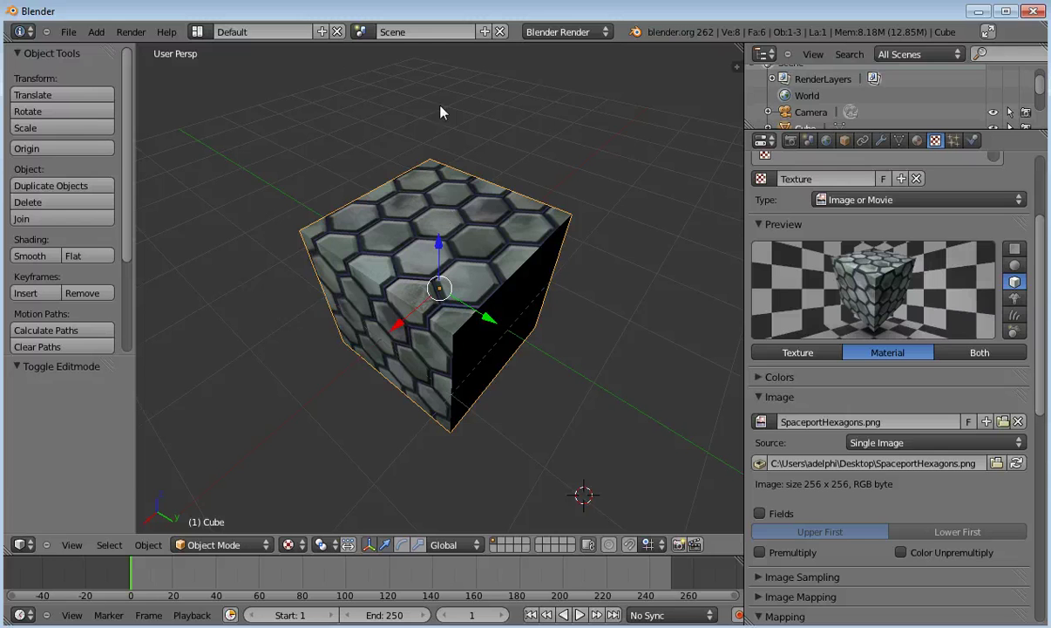
left_click(558, 31)
left_click(602, 67)
left_click(128, 32)
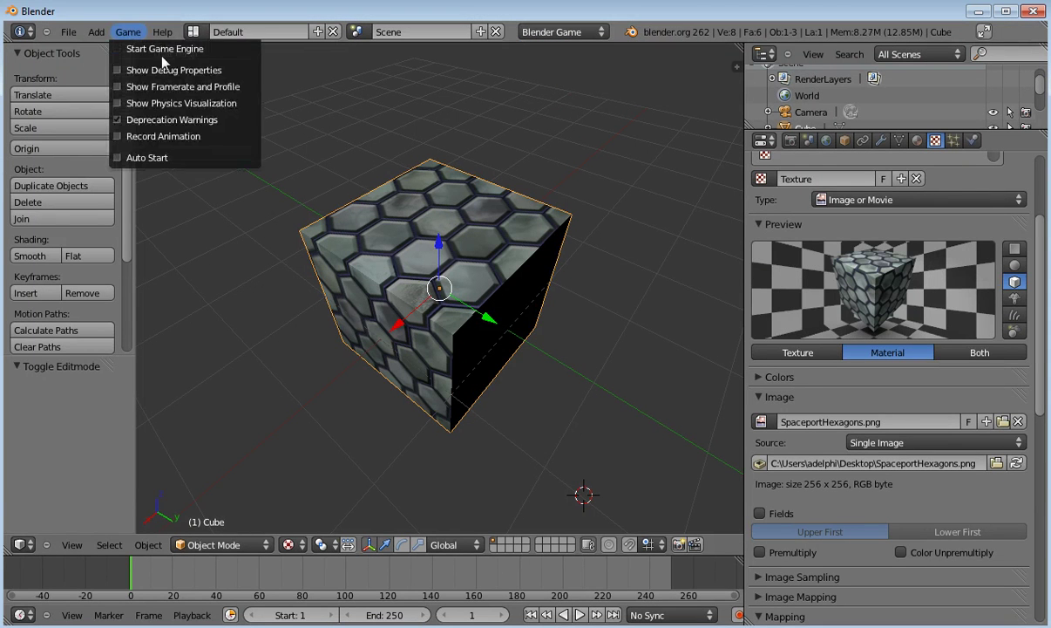
left_click(225, 49)
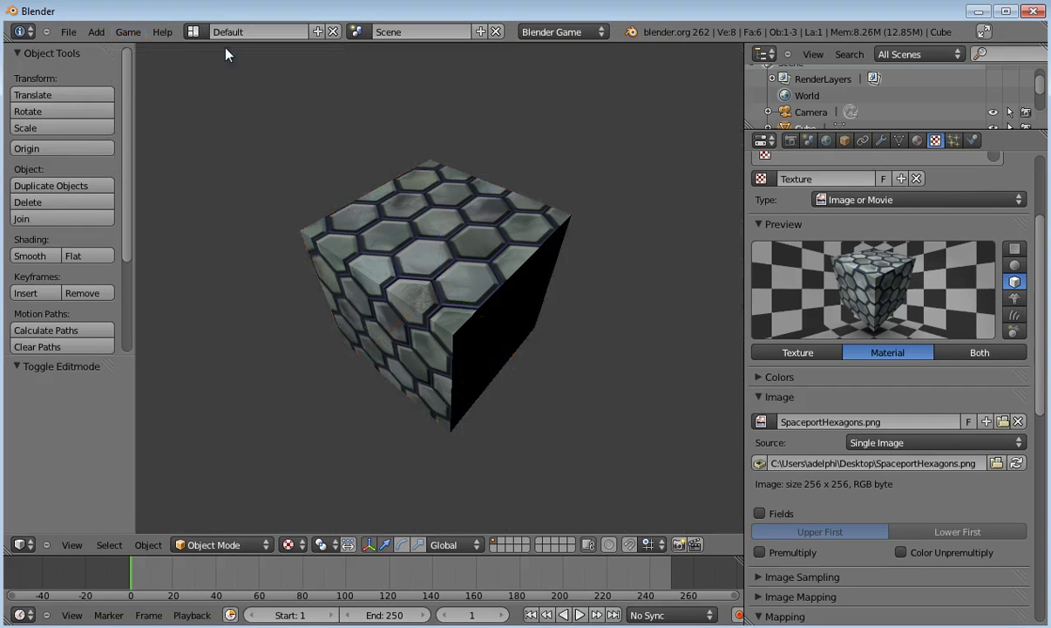